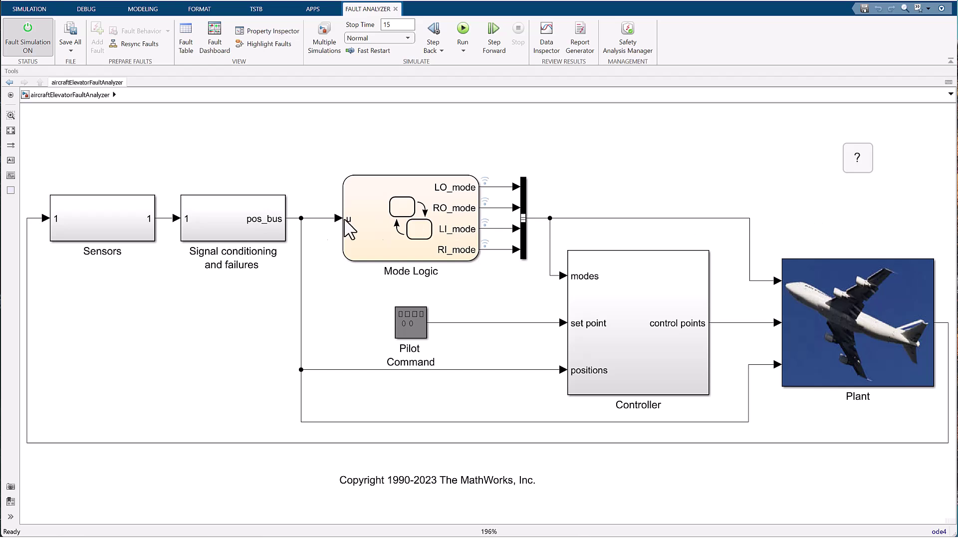
# - Drill down to the Measured Hydraulic system 1 pressures subsystem and select the Pump Pressure signal
pyautogui.doubleClick(244, 220)
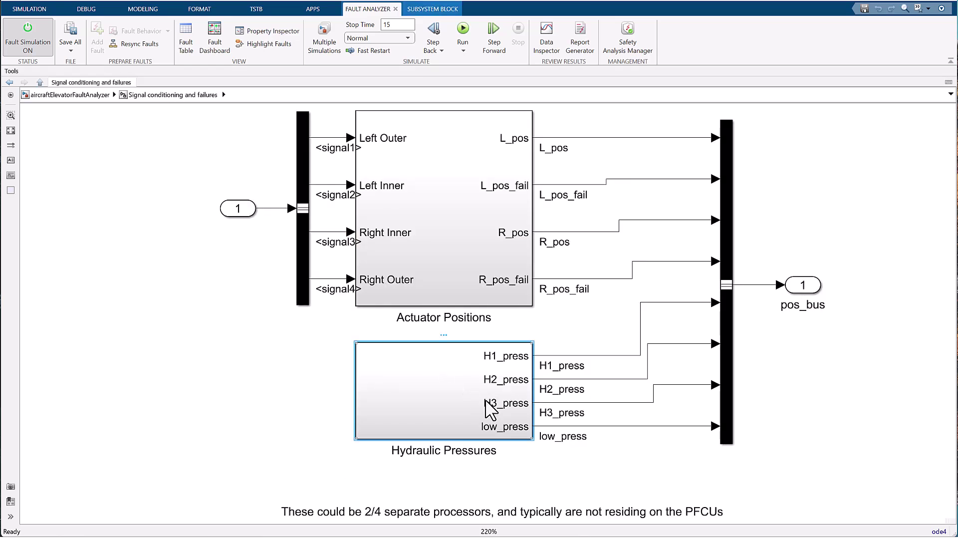
pyautogui.doubleClick(428, 408)
pyautogui.doubleClick(227, 166)
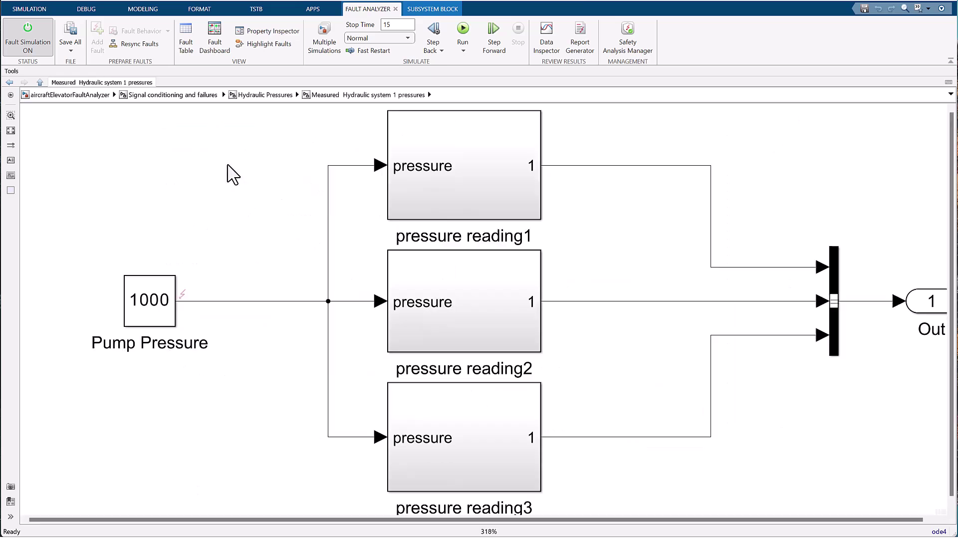
pyautogui.click(271, 302)
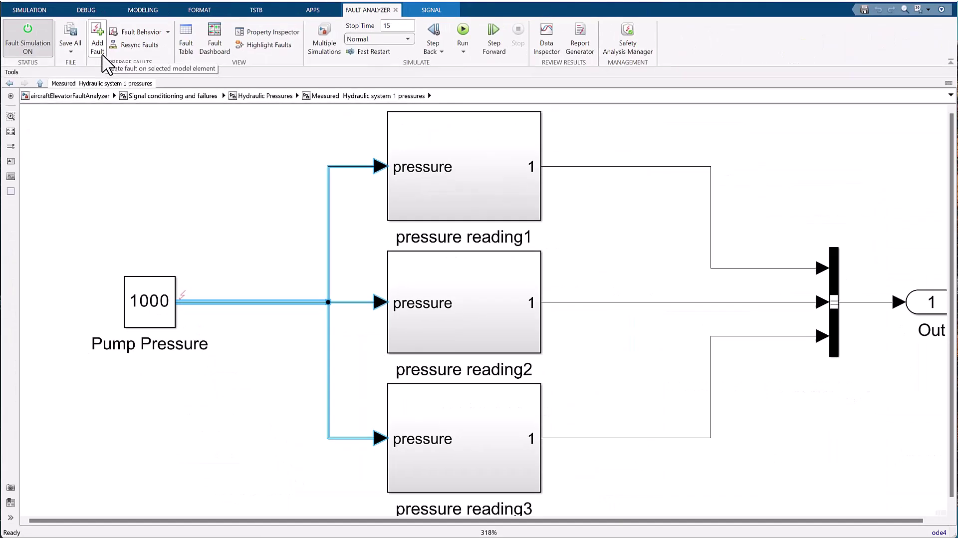
# - Add a Stuck-at-Ground fault named hydraulic_system_1_SAG_fault with a Manual trigger
pyautogui.click(325, 172)
pyautogui.doubleClick(309, 209)
pyautogui.write('hydraulic_system_1_SAG_fault')
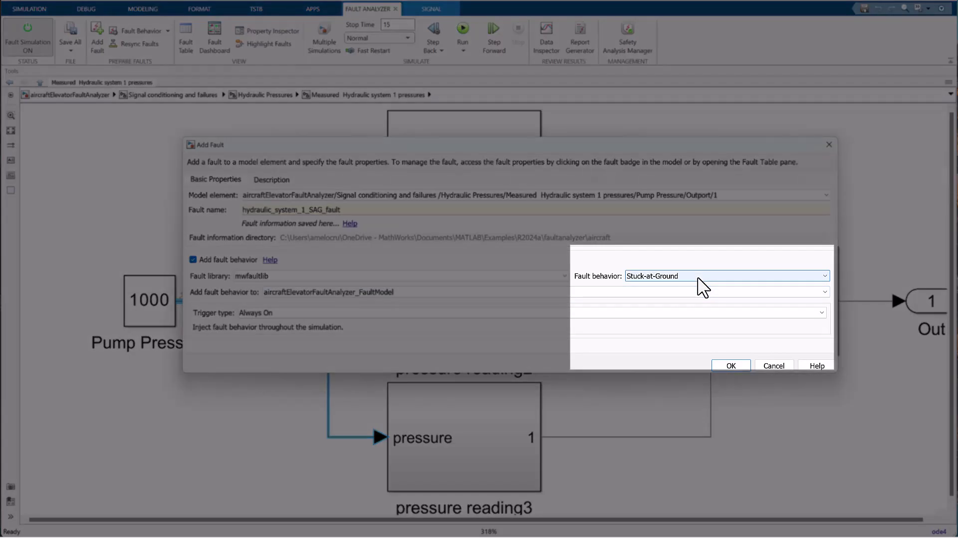
pyautogui.click(701, 287)
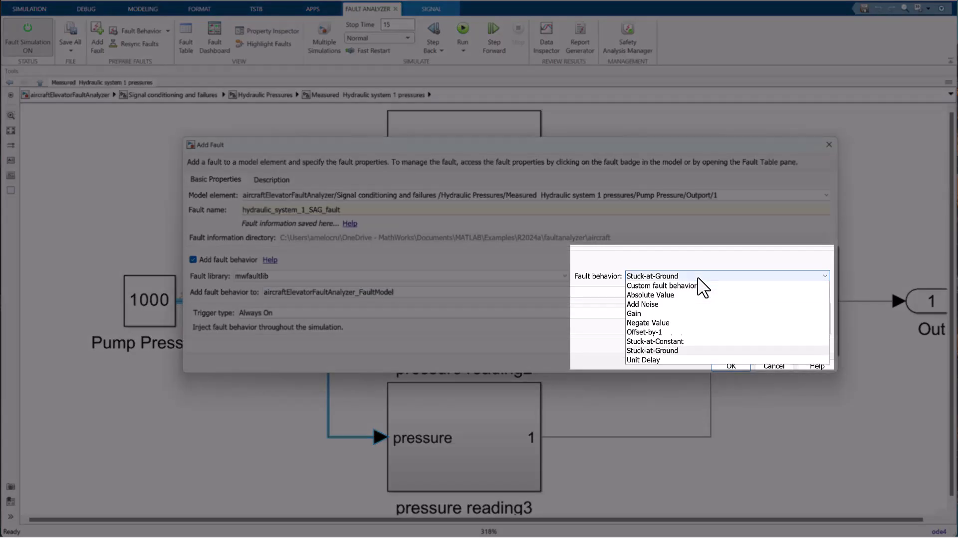
pyautogui.click(680, 355)
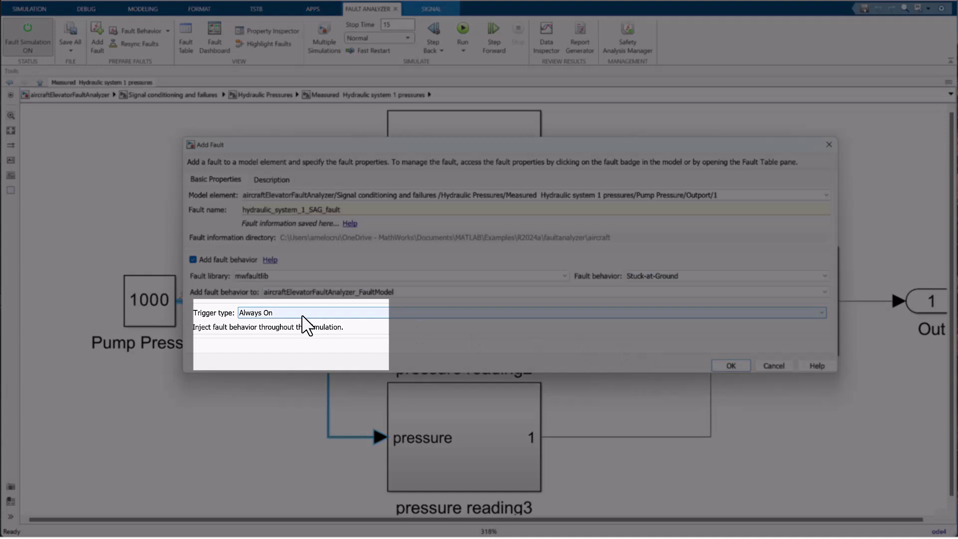
pyautogui.click(303, 316)
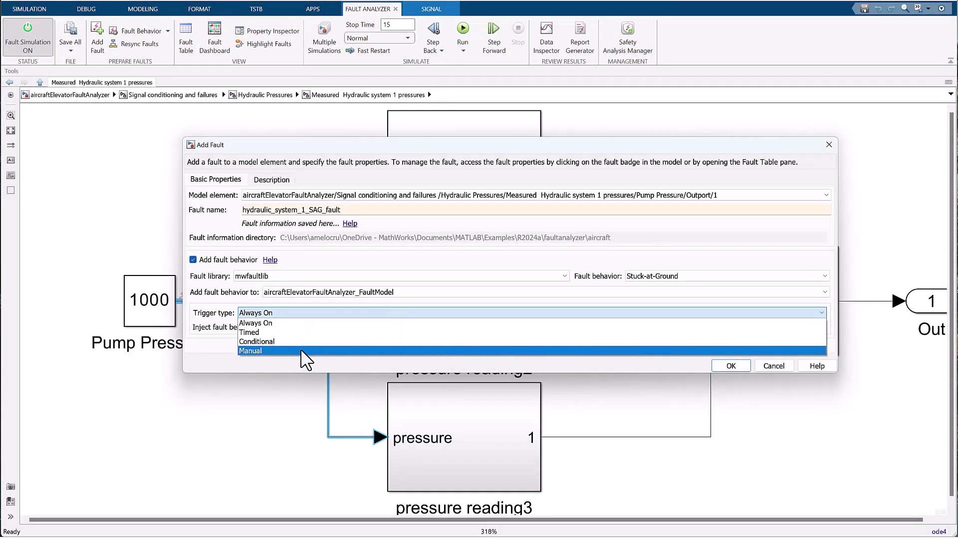
pyautogui.click(305, 356)
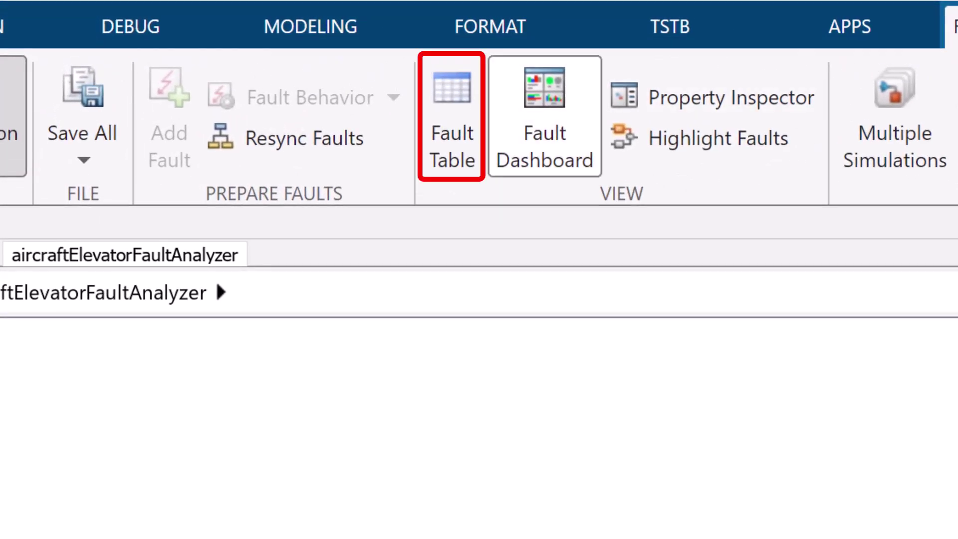
# - In the Fault Table, set Left_inner_actuator_fault's trigger type to Manual through its properties
pyautogui.click(457, 94)
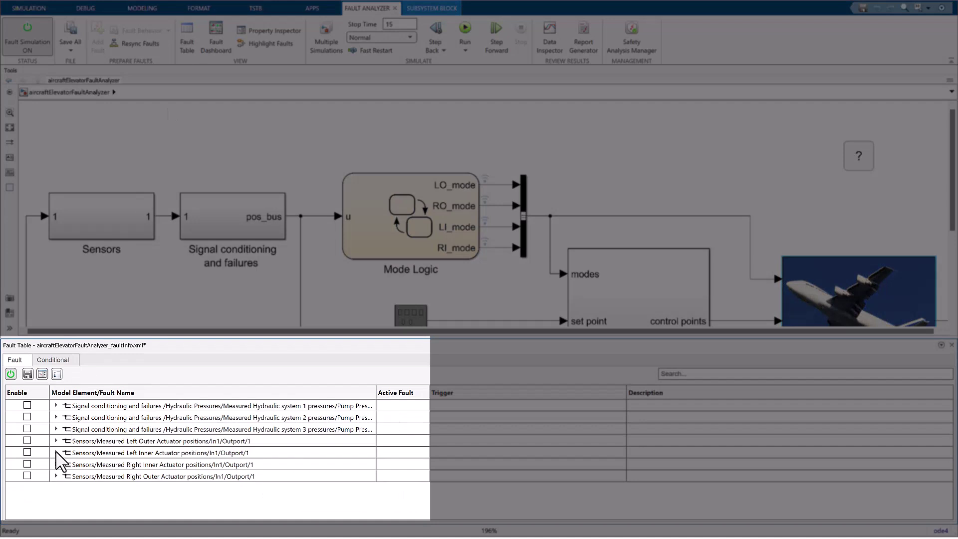
pyautogui.click(55, 452)
pyautogui.click(70, 465)
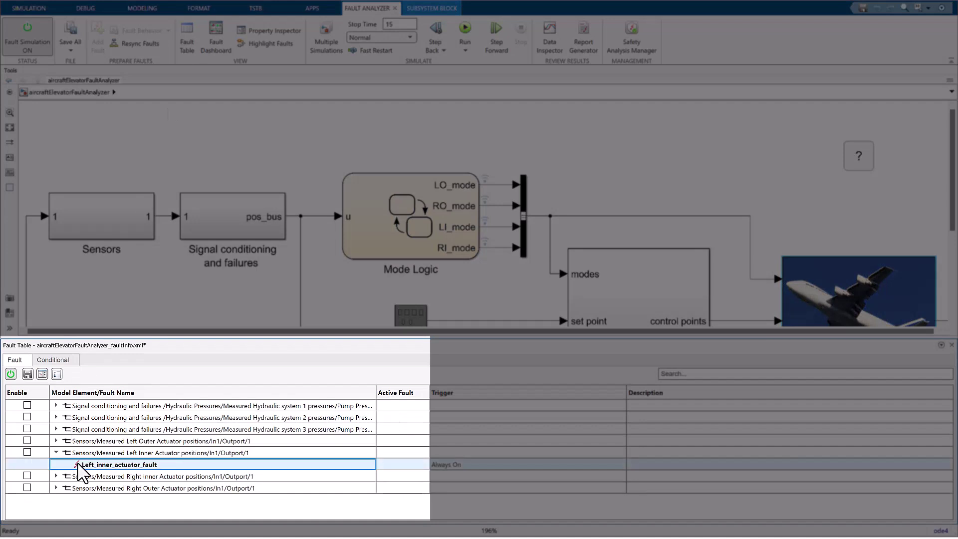
pyautogui.rightClick(80, 464)
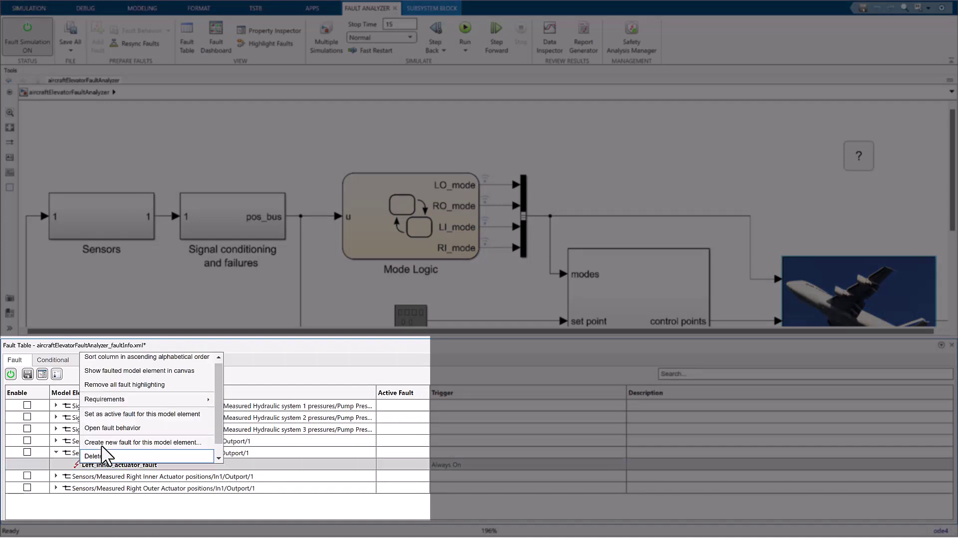
pyautogui.scroll(-1, 110, 455)
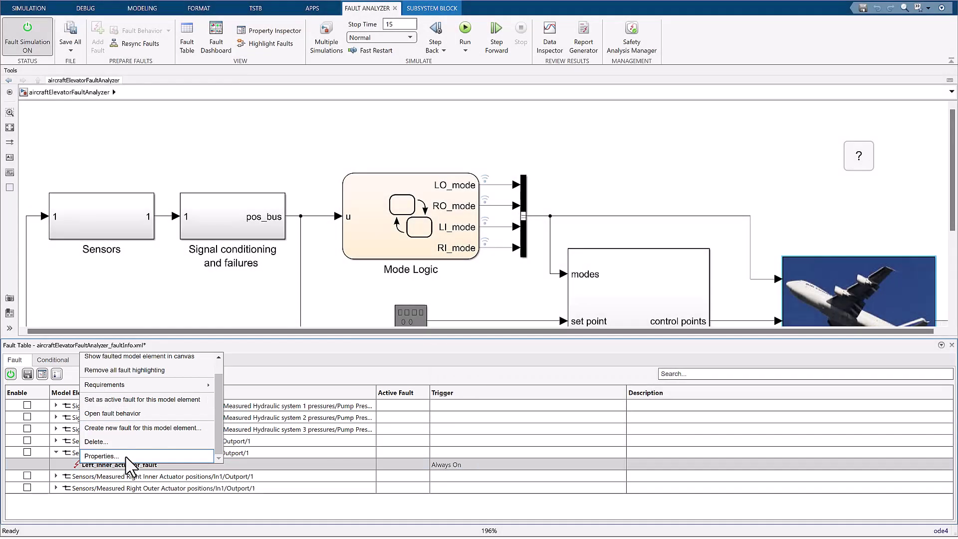
pyautogui.click(126, 456)
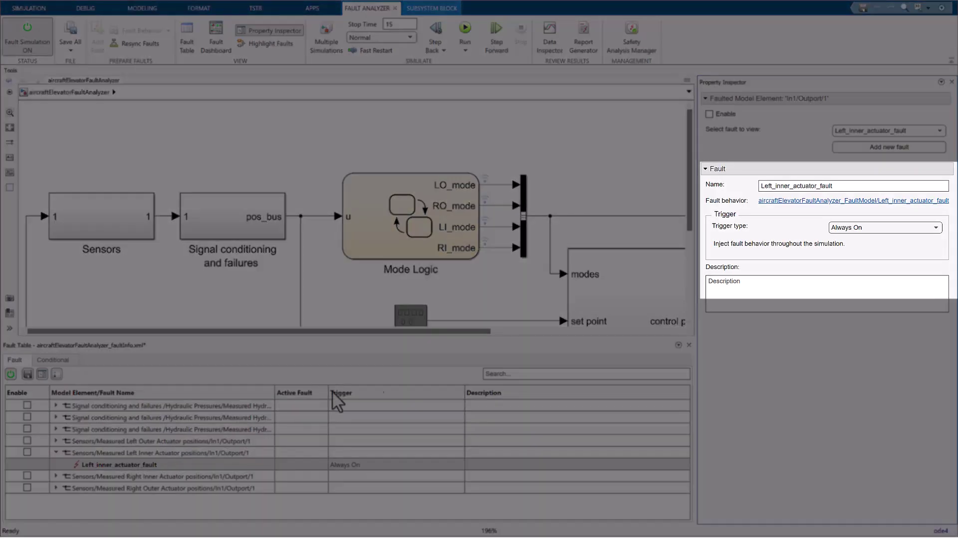
pyautogui.click(862, 228)
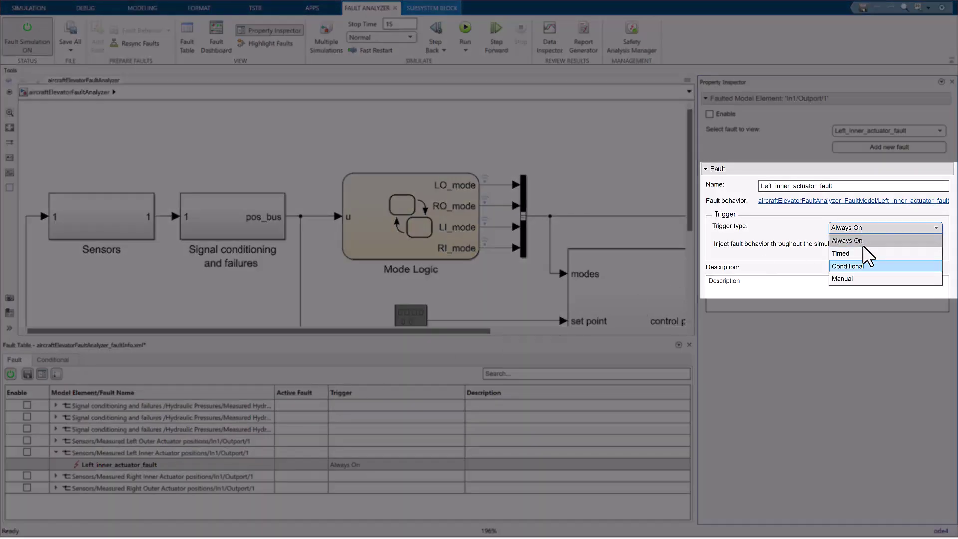
pyautogui.click(867, 279)
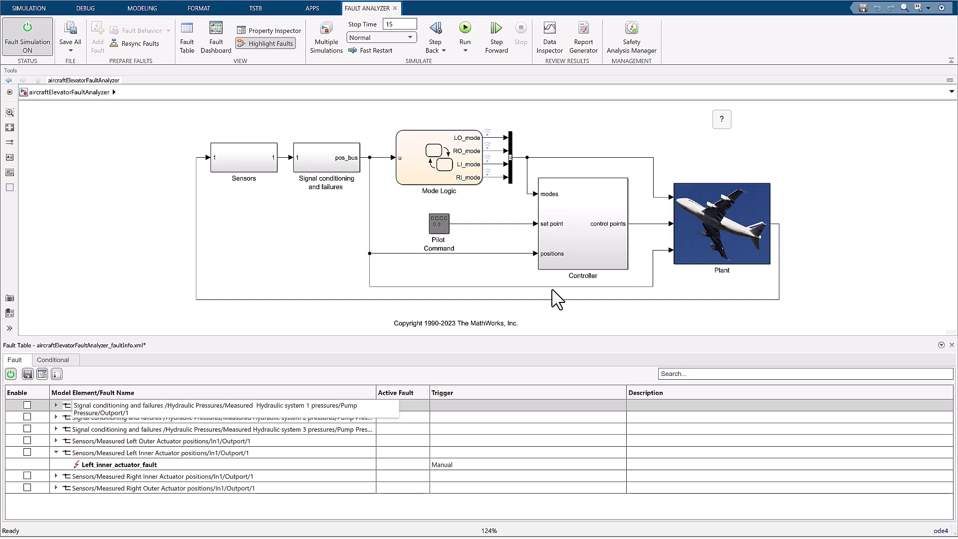
# - Enable the hydraulic system 1 and Left Inner Actuator fault rows, making hydraulic_system_1_SAG_fault active
pyautogui.click(56, 405)
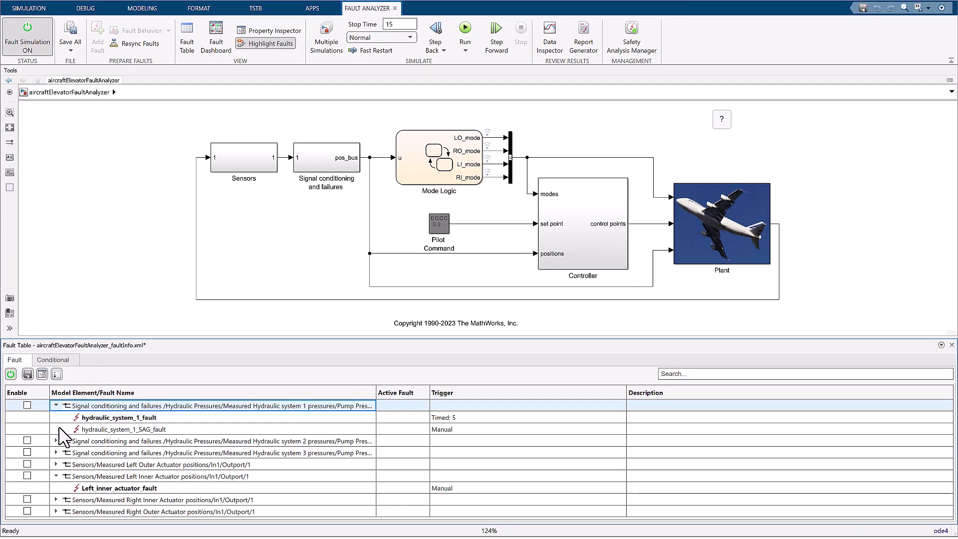
pyautogui.click(27, 405)
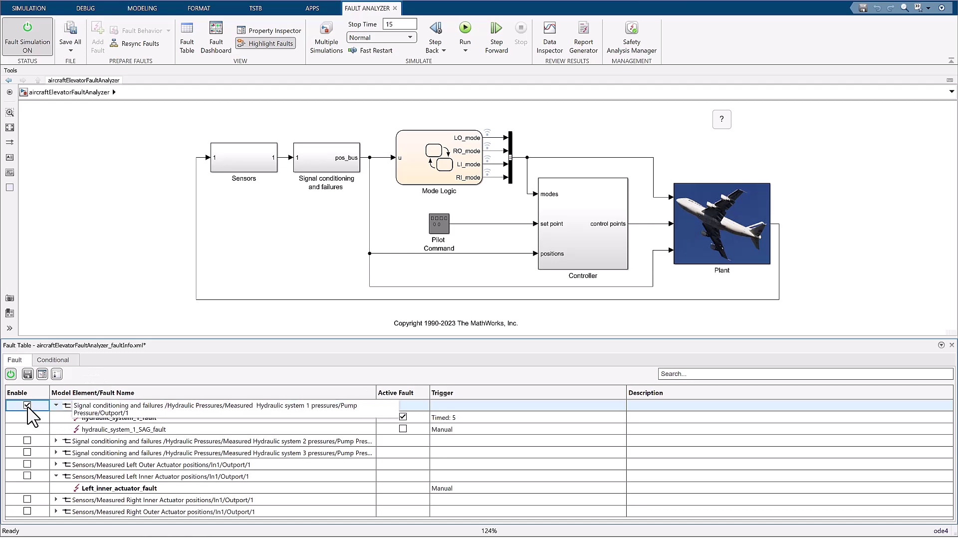
pyautogui.click(403, 428)
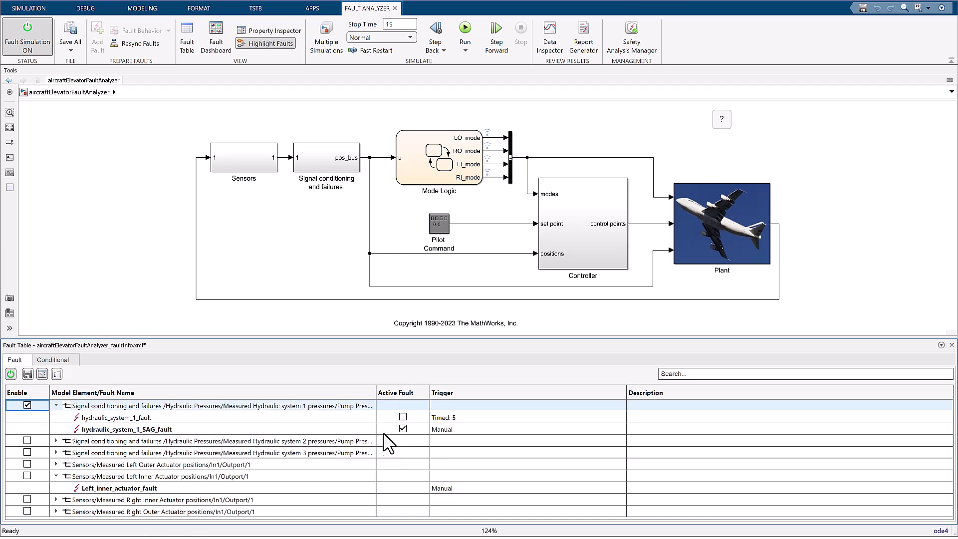
pyautogui.click(27, 475)
pyautogui.click(900, 282)
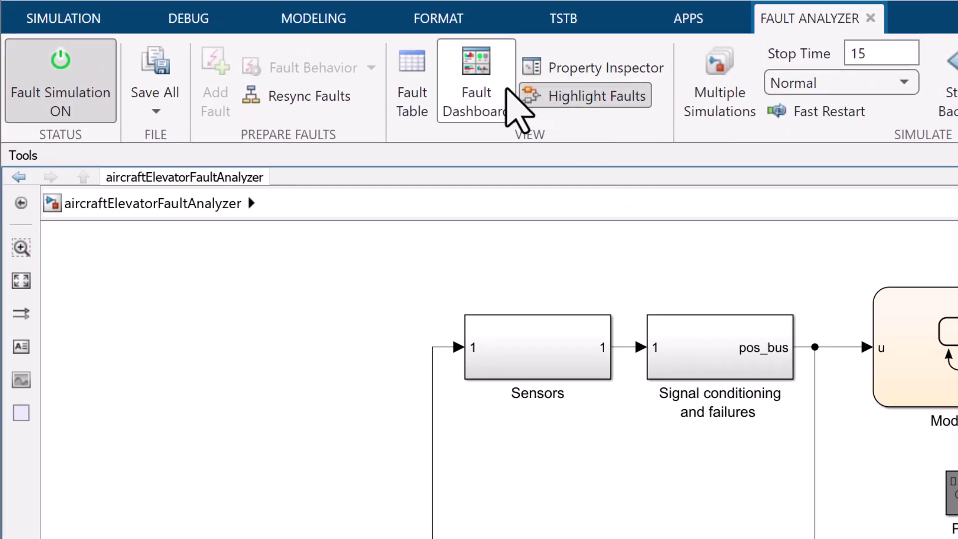
# - Show the Fault Dashboard listing hydraulic_system_1_SAG_fault and Left_inner_actuator_fault, both OFF
pyautogui.click(477, 90)
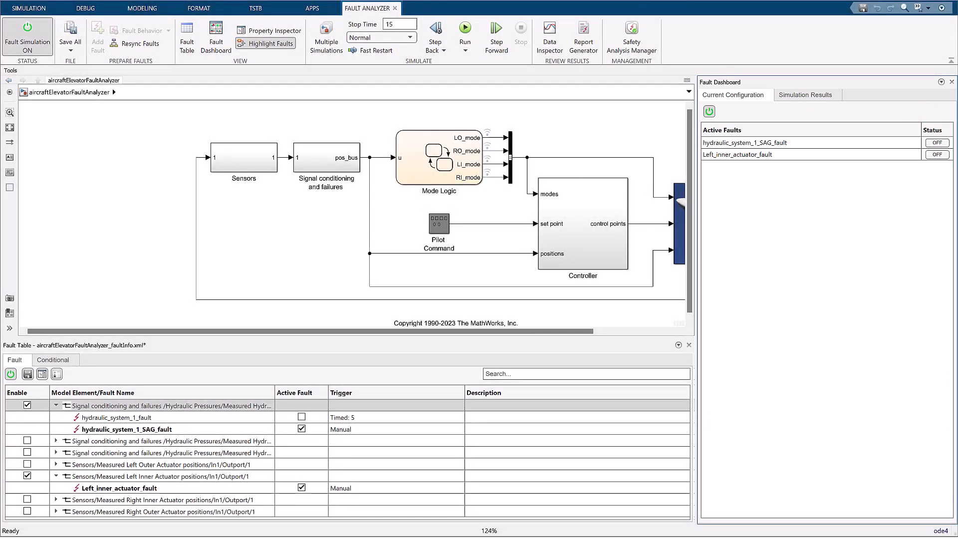
pyautogui.click(917, 440)
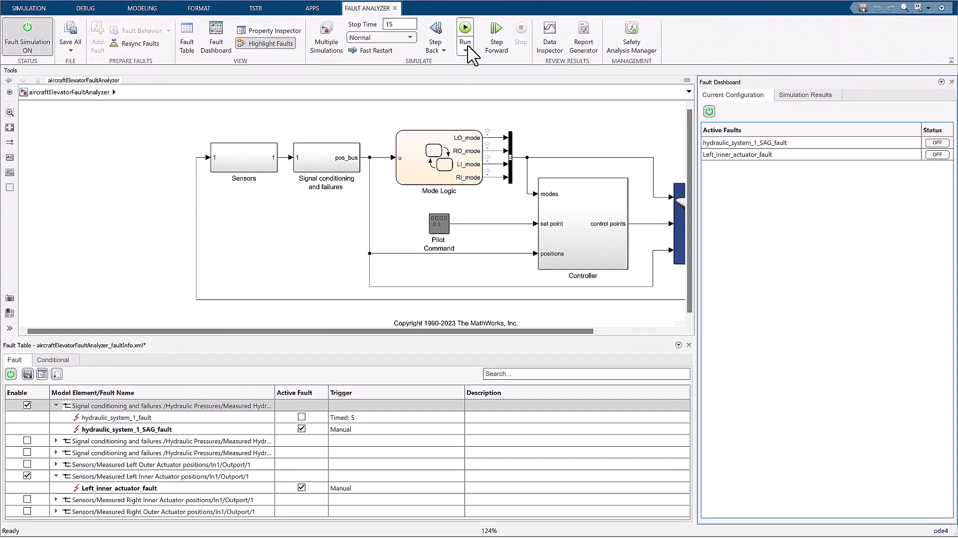
# - Turn on simulation pacing in the Run options
pyautogui.click(949, 98)
pyautogui.click(505, 129)
pyautogui.click(78, 63)
pyautogui.click(624, 246)
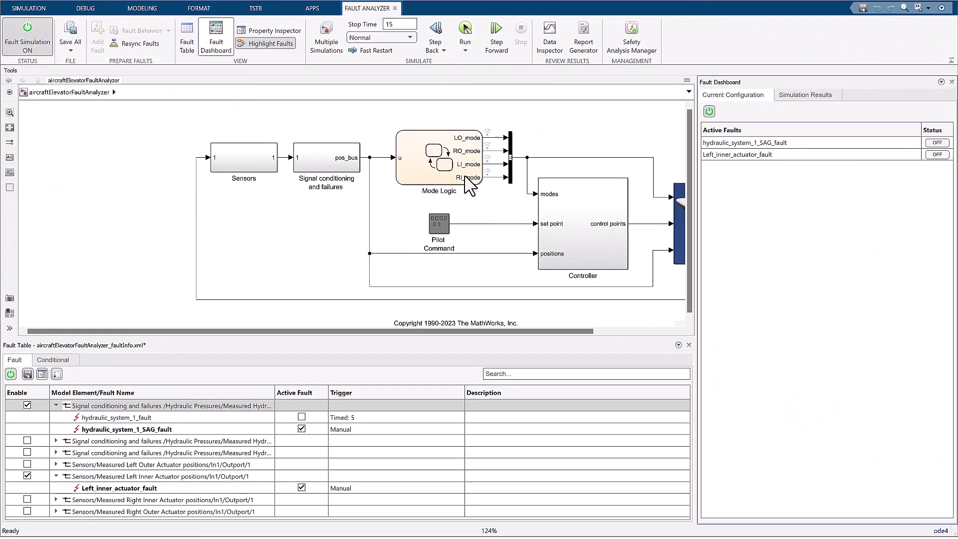
# - Run the paced simulation and switch both faults ON mid-run
pyautogui.click(465, 29)
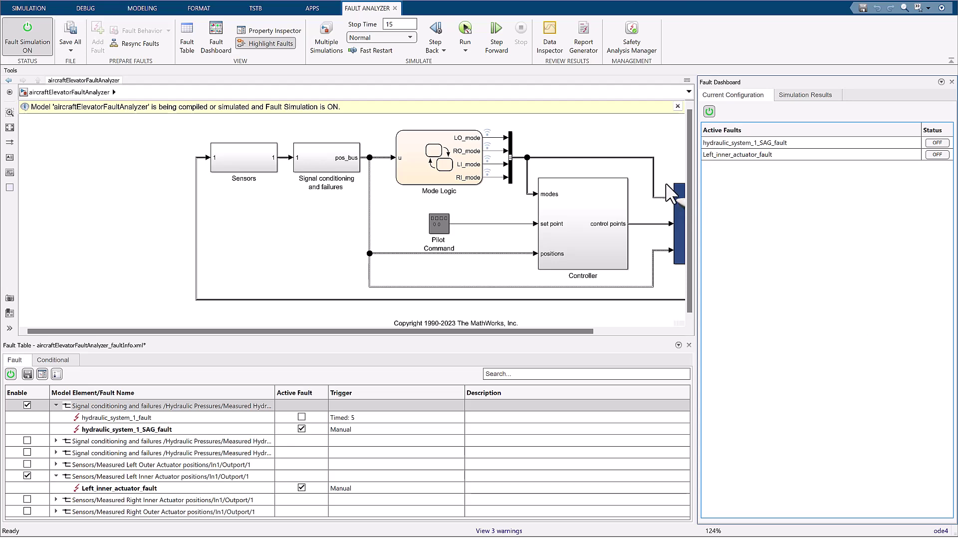
pyautogui.click(467, 26)
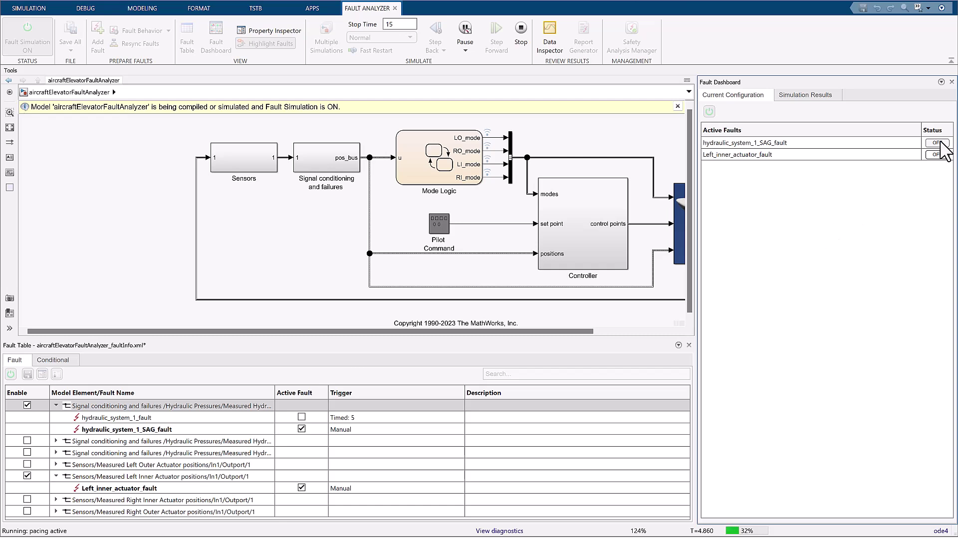
pyautogui.click(940, 142)
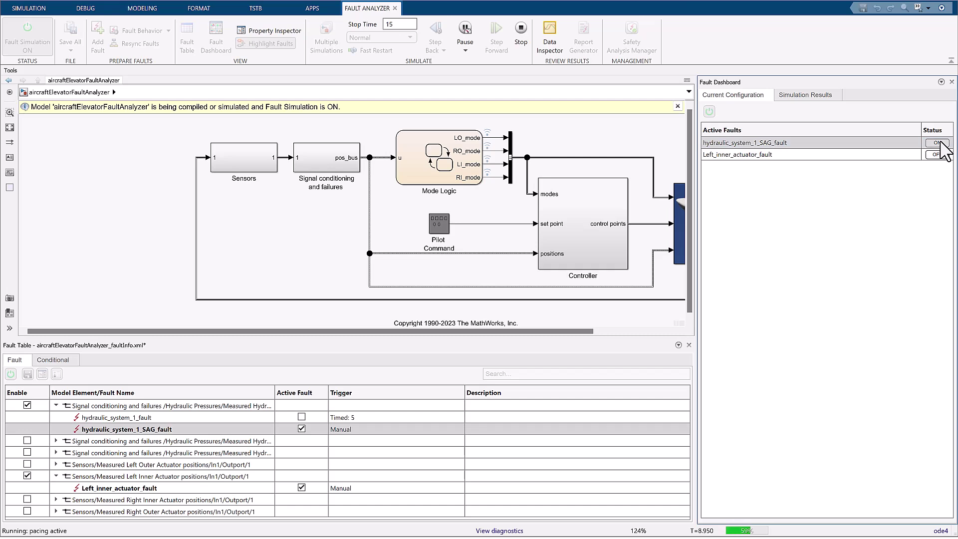
pyautogui.click(939, 155)
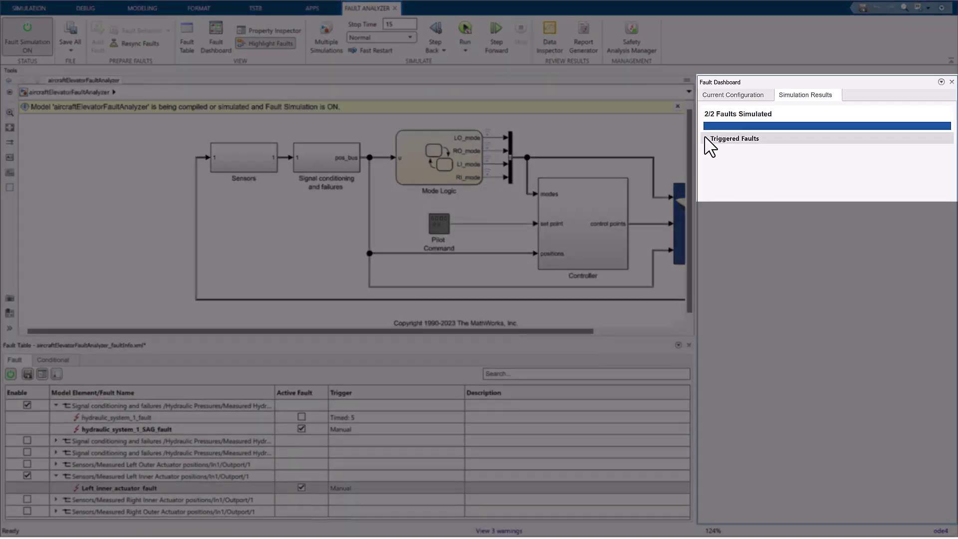
# - Expand Triggered Faults to list hydraulic_system_1_SAG_fault and Left_inner_actuator_fault
pyautogui.click(705, 138)
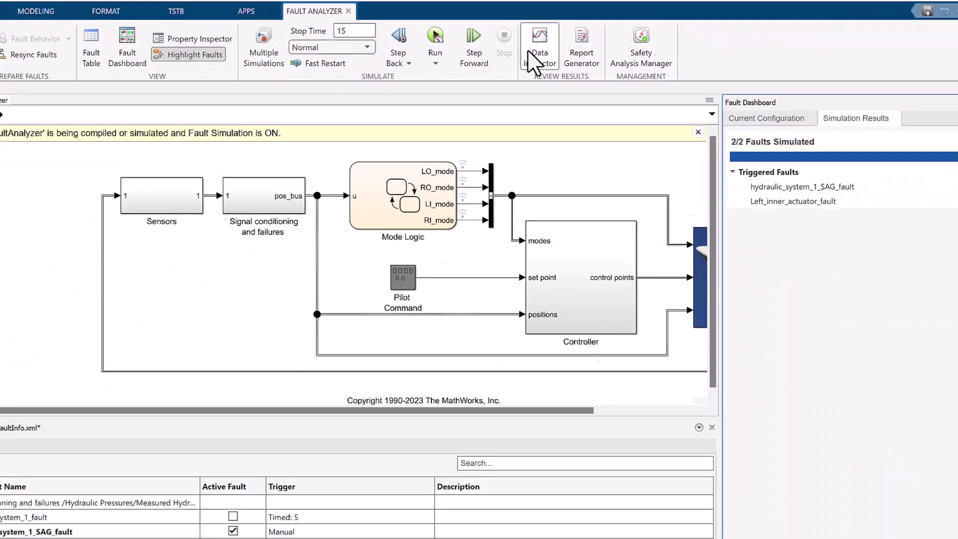
# - Open the Data Inspector to review the signals logged during the fault-injected run
pyautogui.click(429, 130)
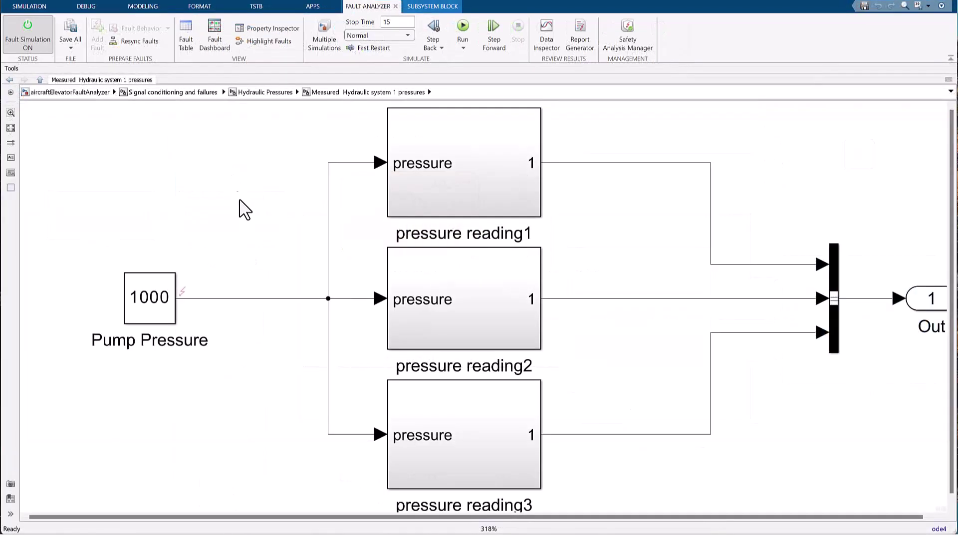
# - Replay selecting Pump Pressure, setting a Manual trigger, and switching hydraulic_system_1_SAG_fault ON
pyautogui.click(272, 298)
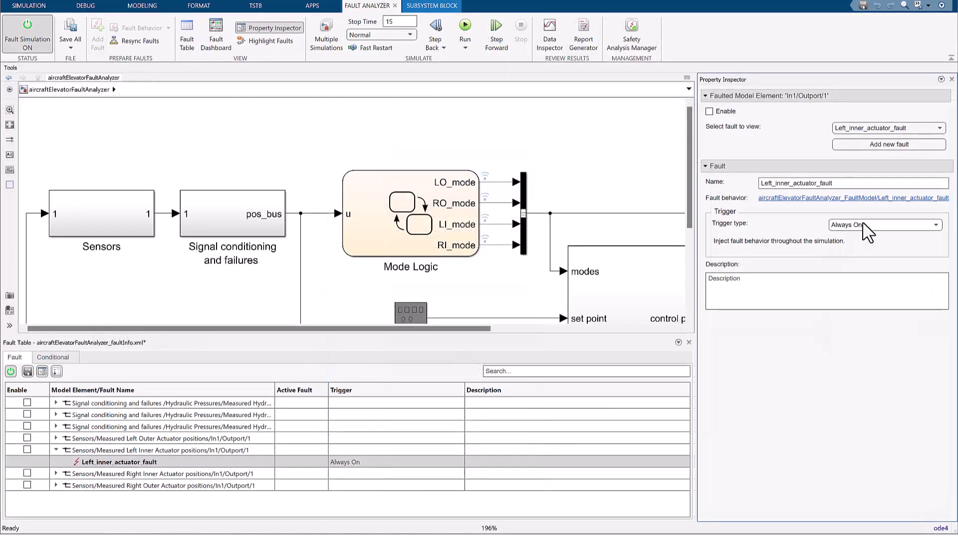
pyautogui.click(885, 225)
pyautogui.click(866, 276)
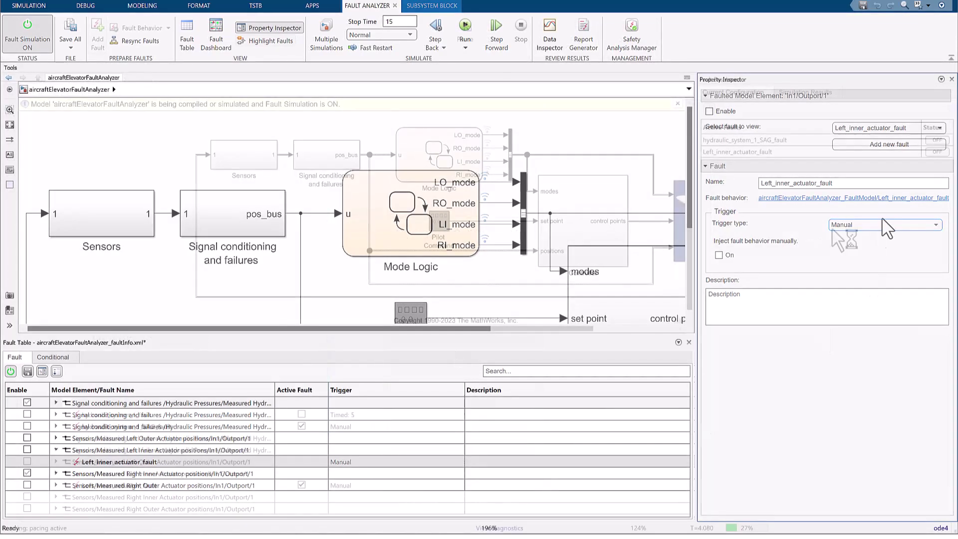
pyautogui.click(937, 139)
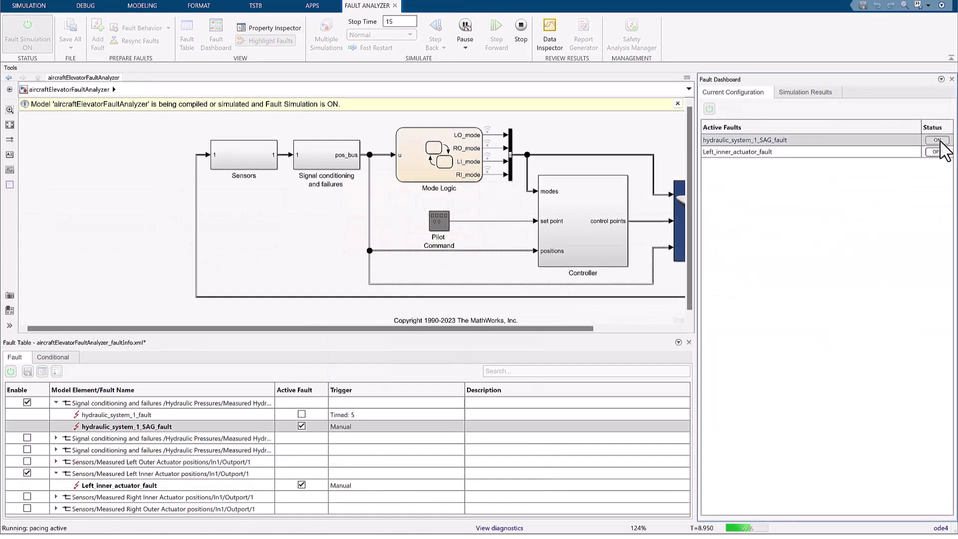